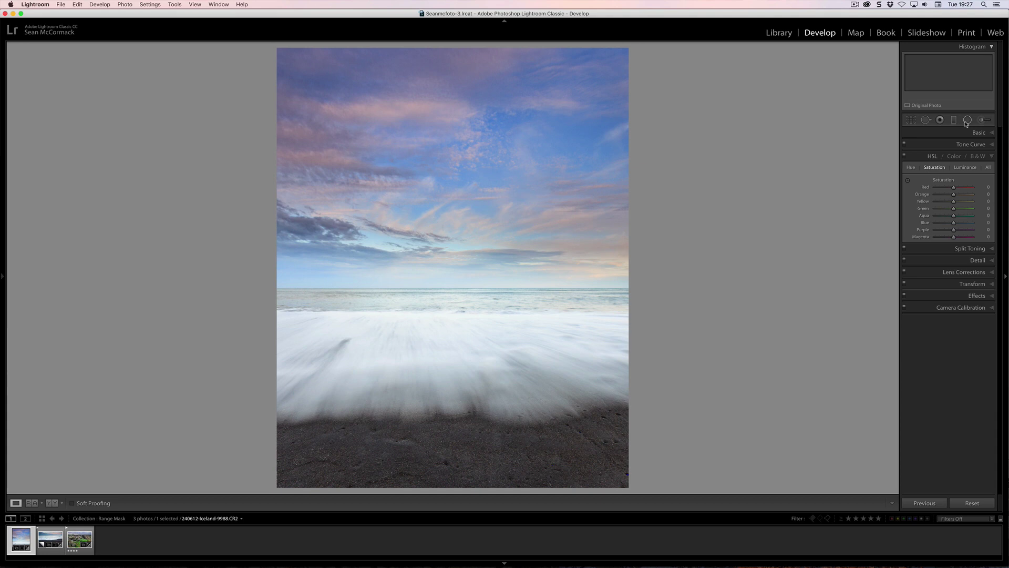
Pick the Adjustment Brush and set it to size 18, feather 35
key("k")
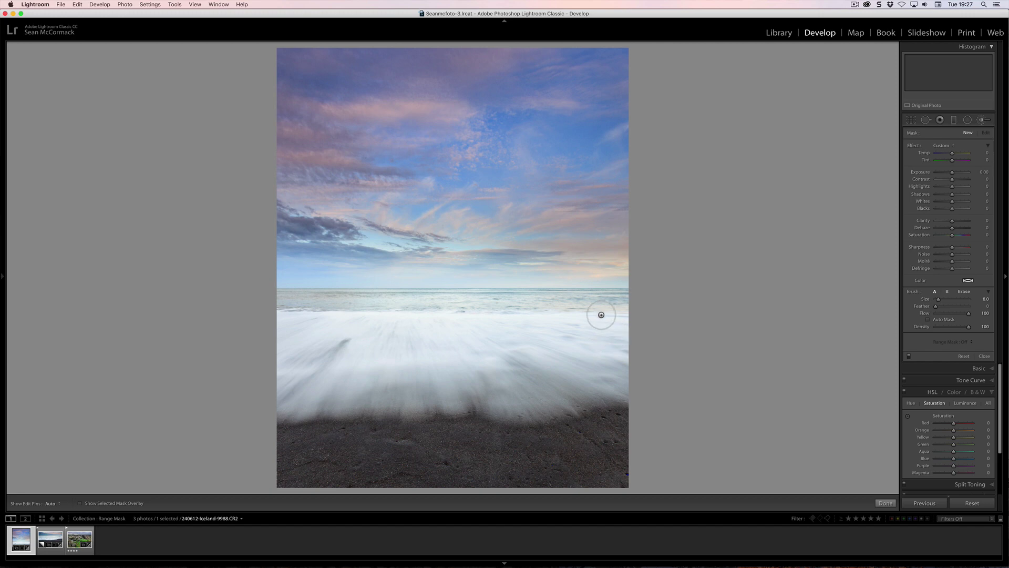
scroll(596, 316, "up", 3)
scroll(597, 316, "up", 7)
scroll(597, 322, "up", 7, "shift")
Hide the edit pins, show the red mask overlay, and paint across the surf
key("h")
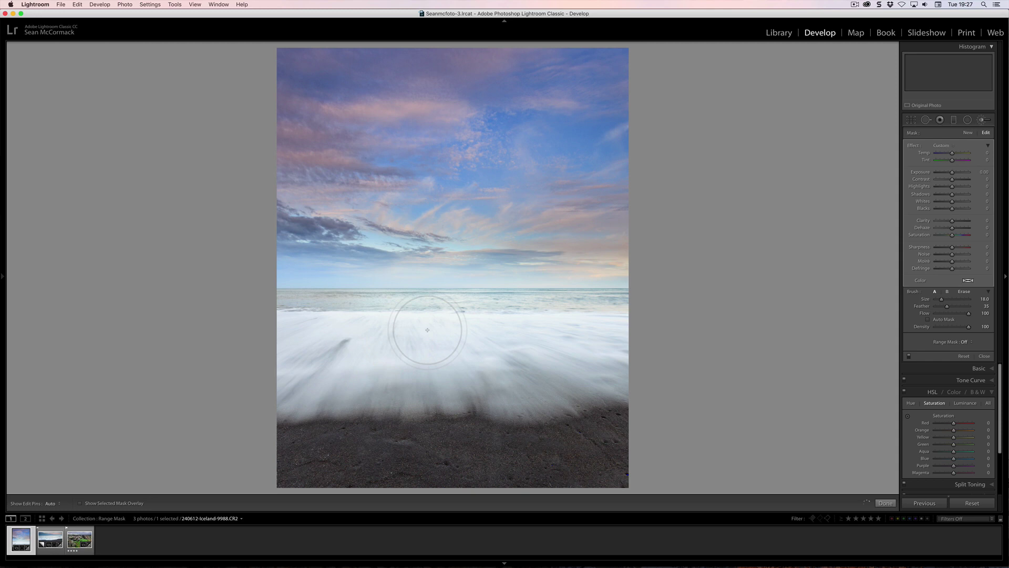
key("h")
key("o")
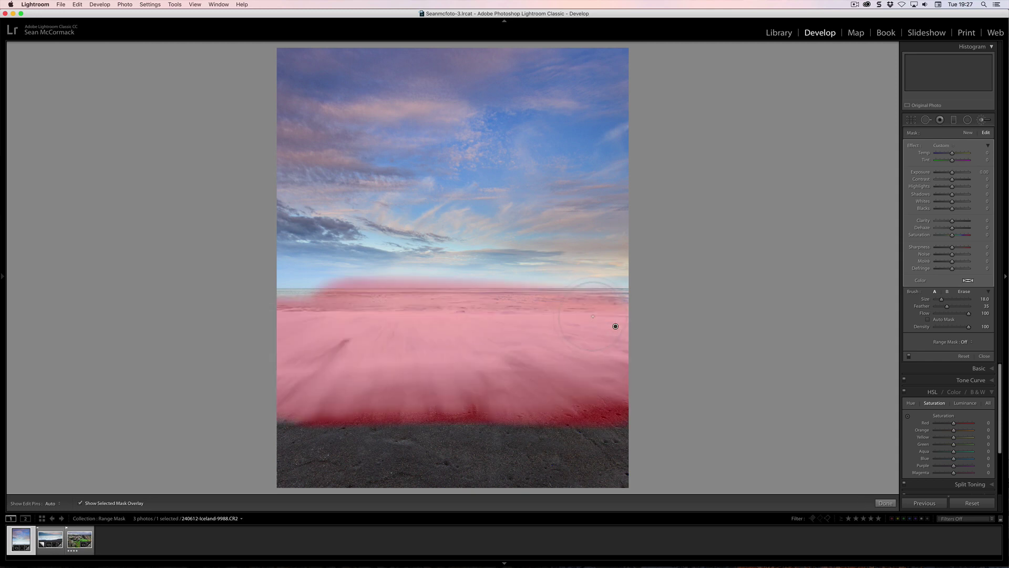
left_click_drag(267, 322, 286, 326)
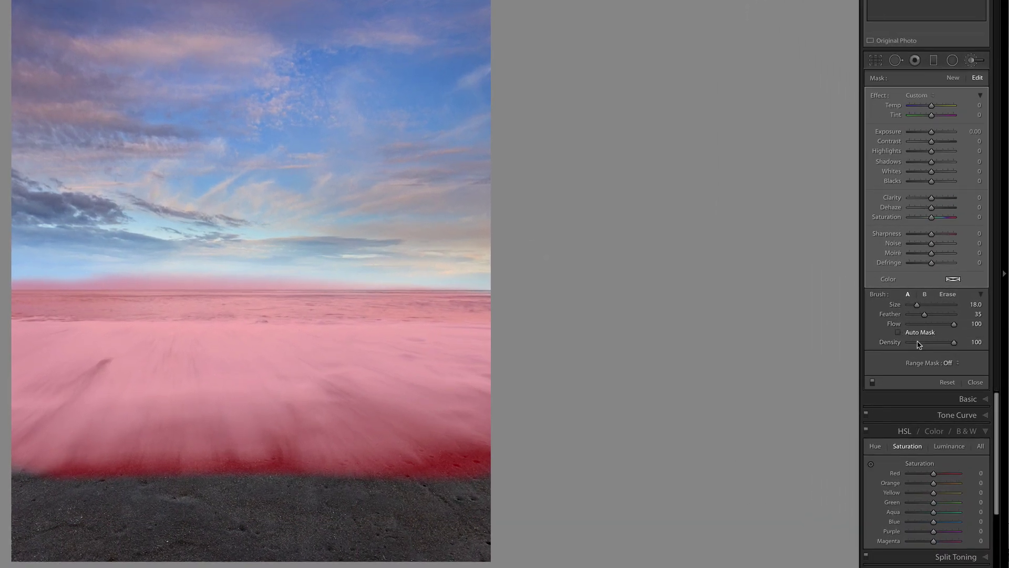
Limit the surf mask by Luminance with range 87/100 and smoothness 32
left_click(947, 363)
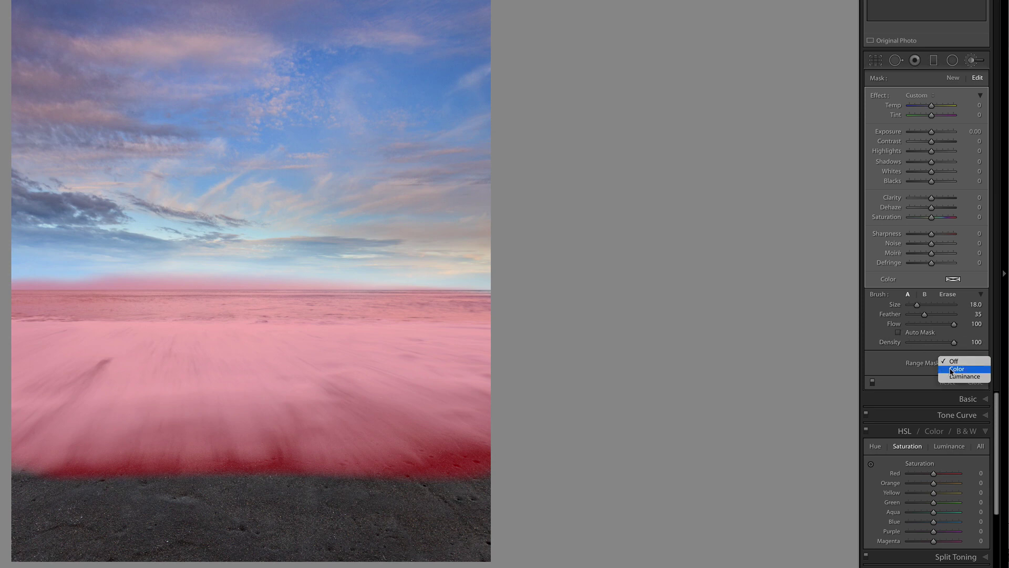
left_click(955, 376)
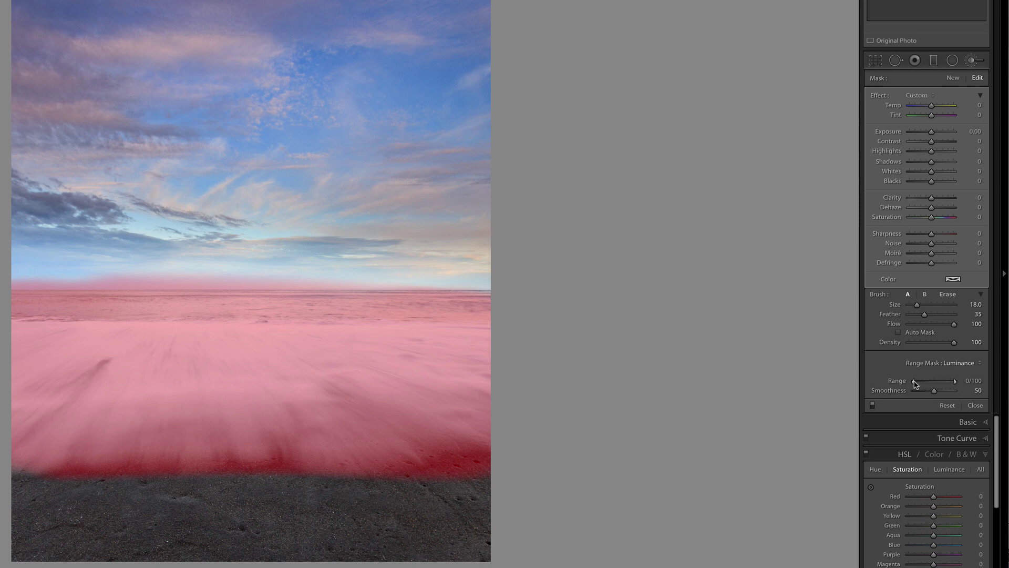
left_click_drag(914, 381, 943, 384)
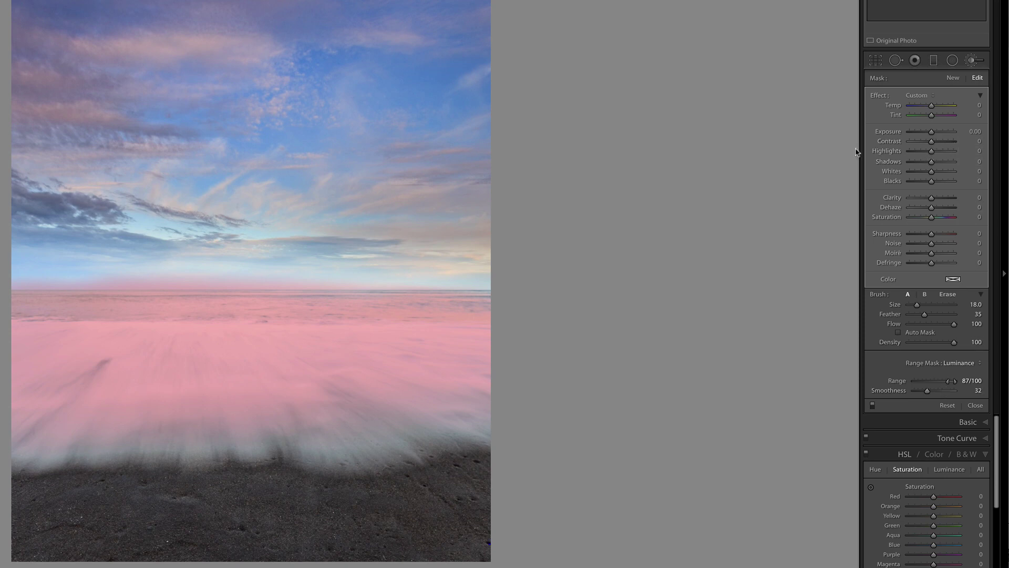
Hide the overlay and set the surf brush to Highlights −100 and Exposure −0.74
key("o")
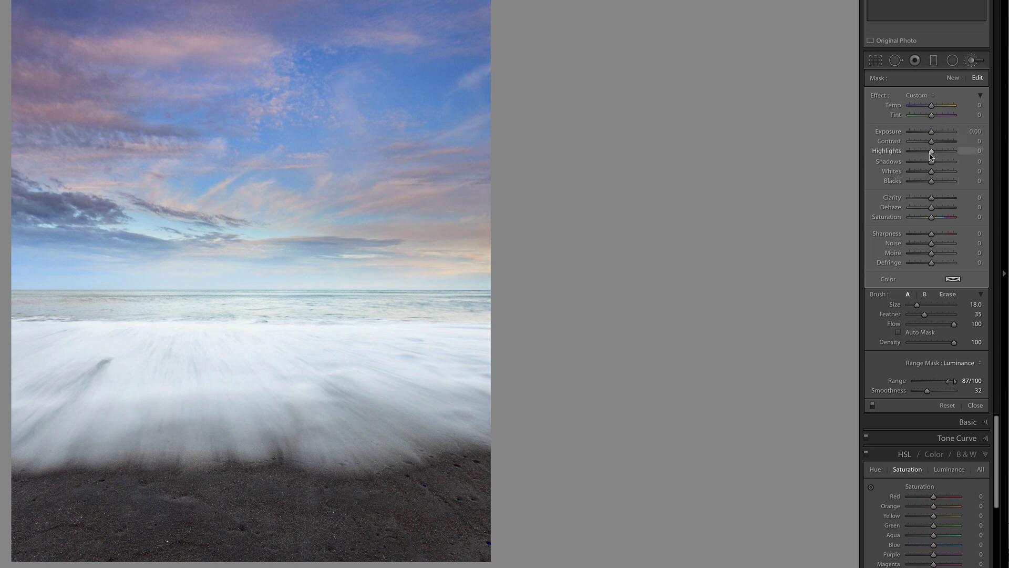
left_click_drag(932, 153, 876, 152)
left_click_drag(929, 131, 929, 134)
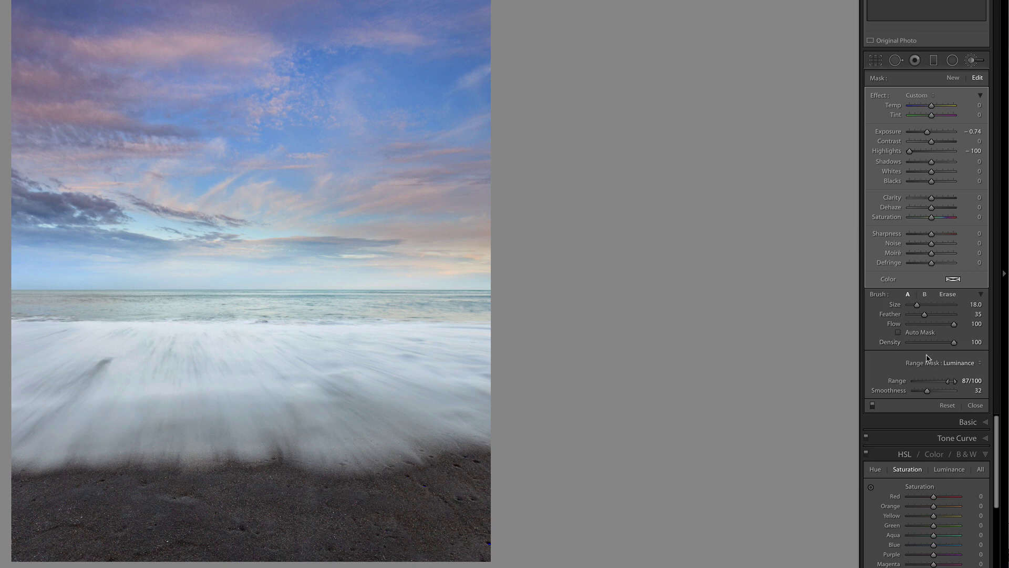
Draw a graduated filter from the sky down to the horizon with Saturation 55
left_click(938, 62)
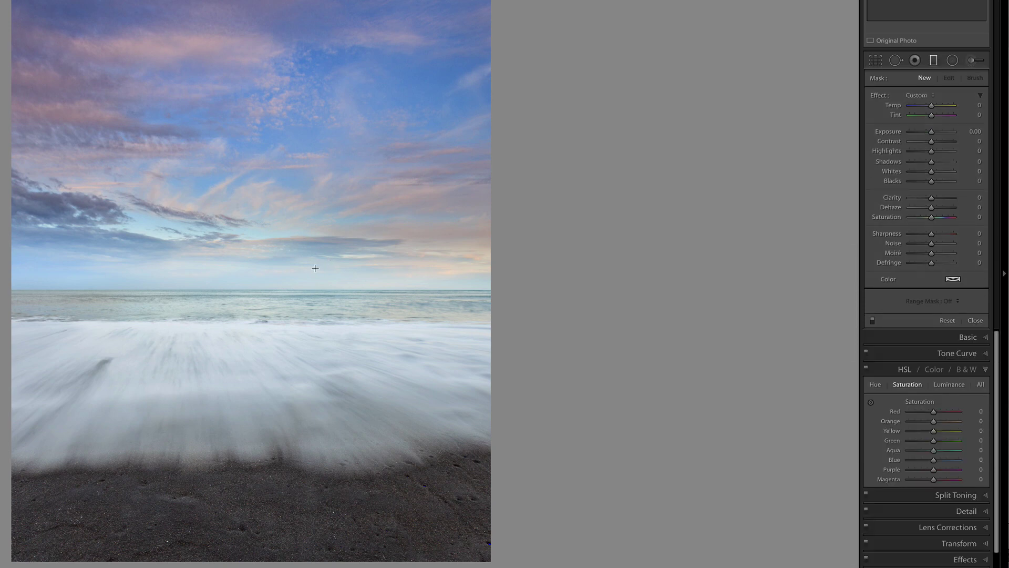
left_click_drag(267, 288, 267, 298)
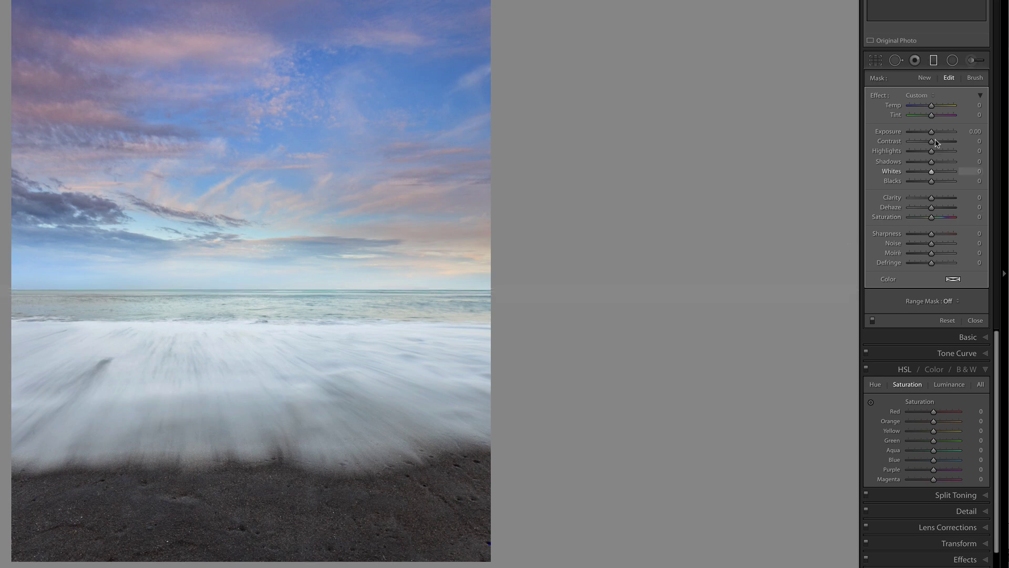
left_click_drag(931, 216, 943, 220)
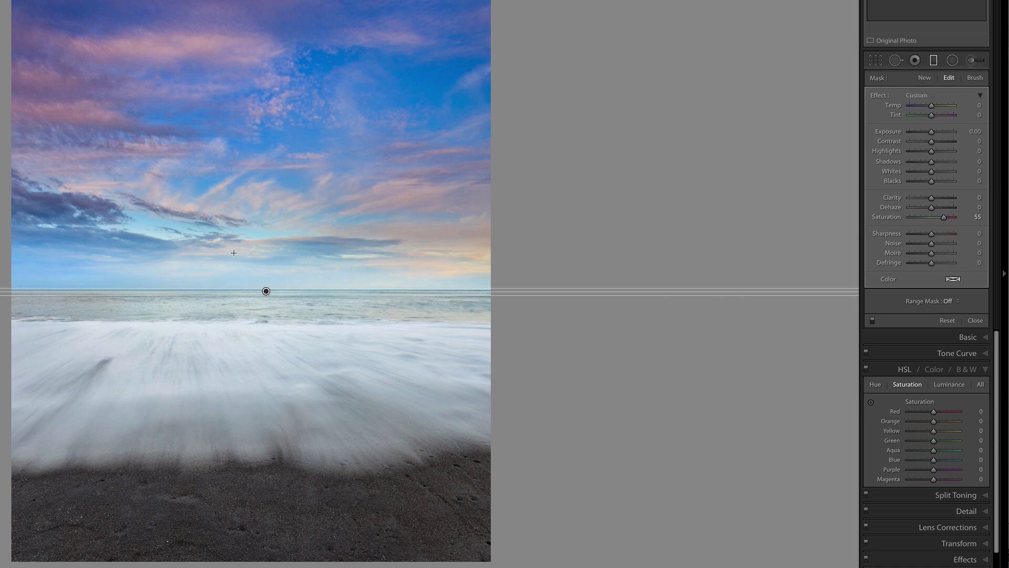
Limit the sky filter with a Color range mask from three sky samples, Amount 53
left_click(947, 302)
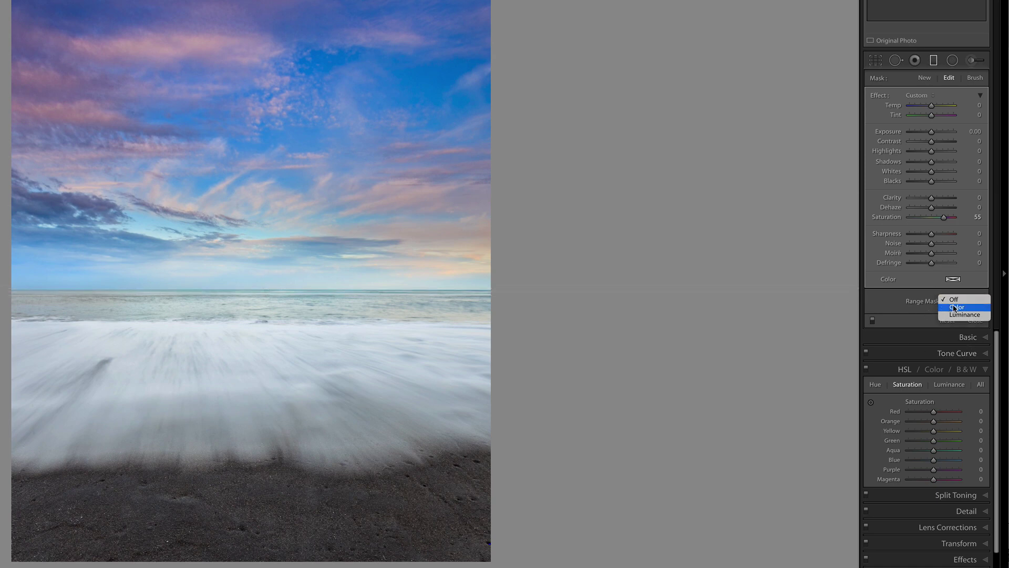
left_click(956, 308)
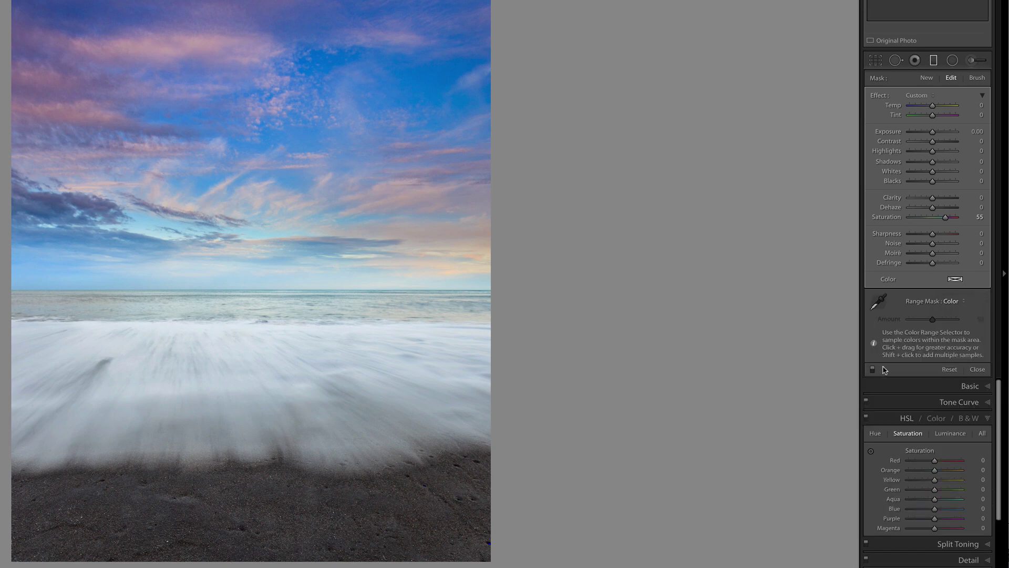
left_click(880, 301)
left_click(419, 79)
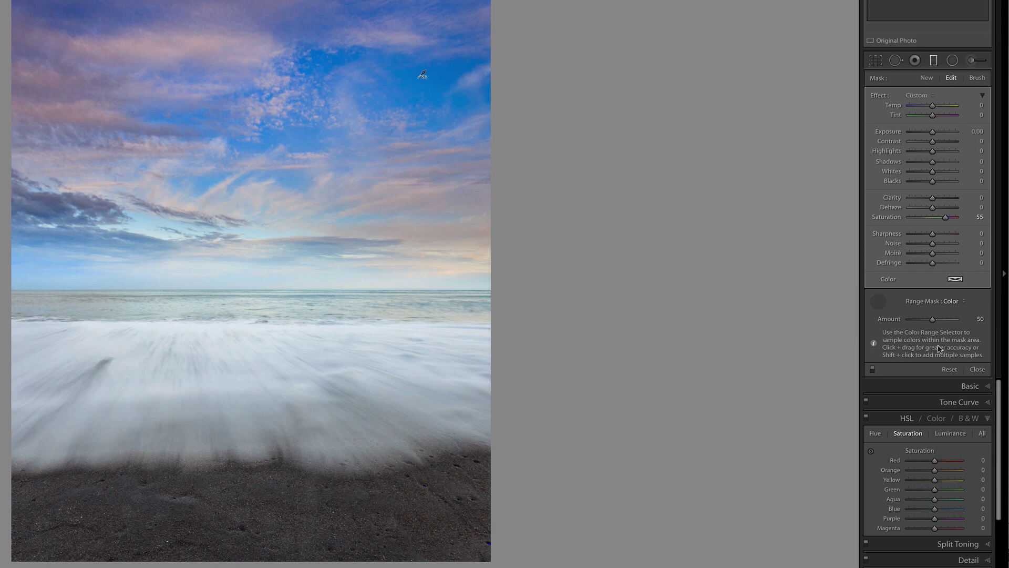
left_click(143, 218, "shift")
key("o")
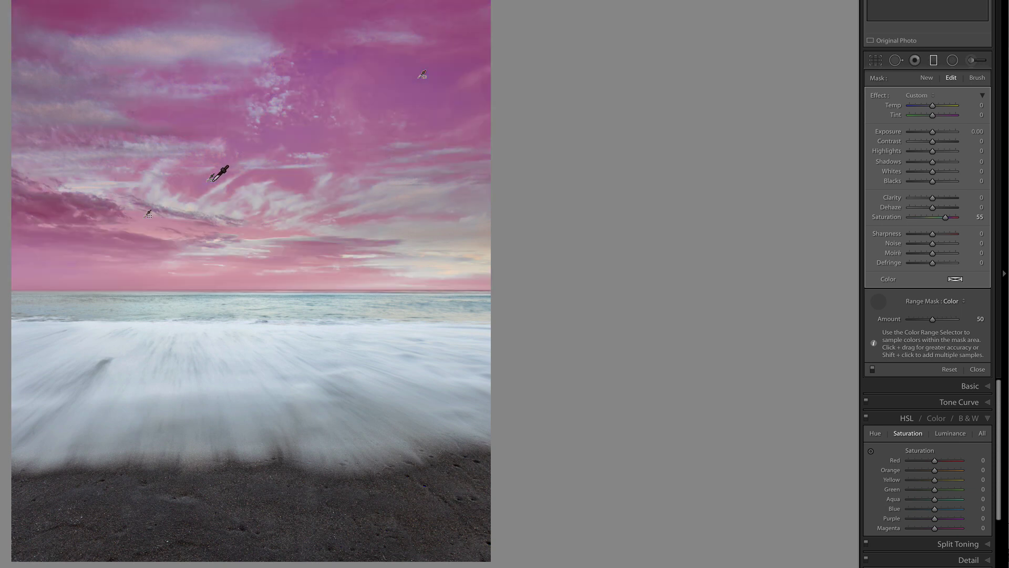
left_click(211, 180, "shift")
mouse_move(931, 319)
left_mouse_down()
mouse_move(909, 322)
mouse_move(959, 316)
mouse_move(930, 320)
left_mouse_up()
key("o")
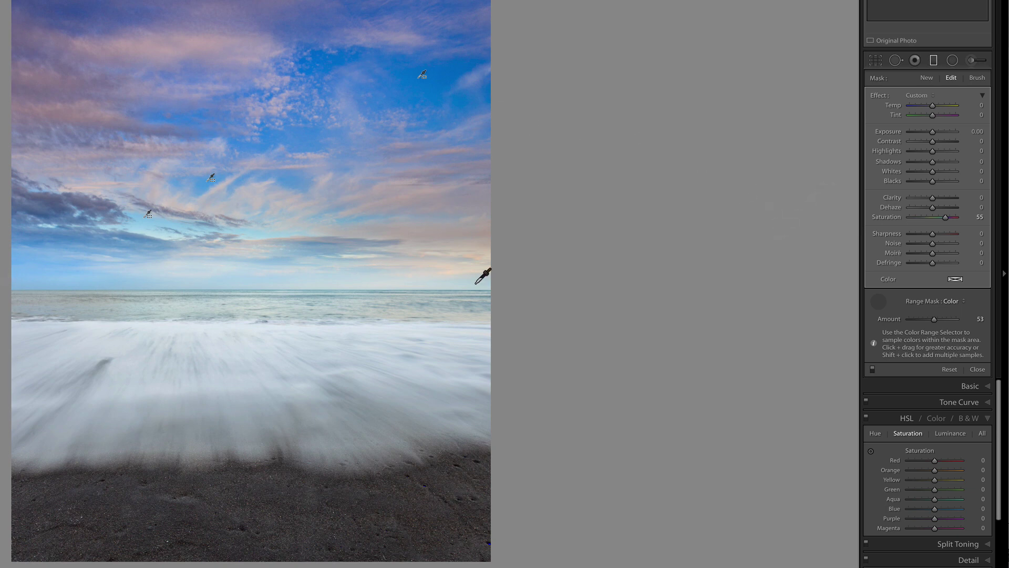
left_click(873, 370)
left_click(871, 371)
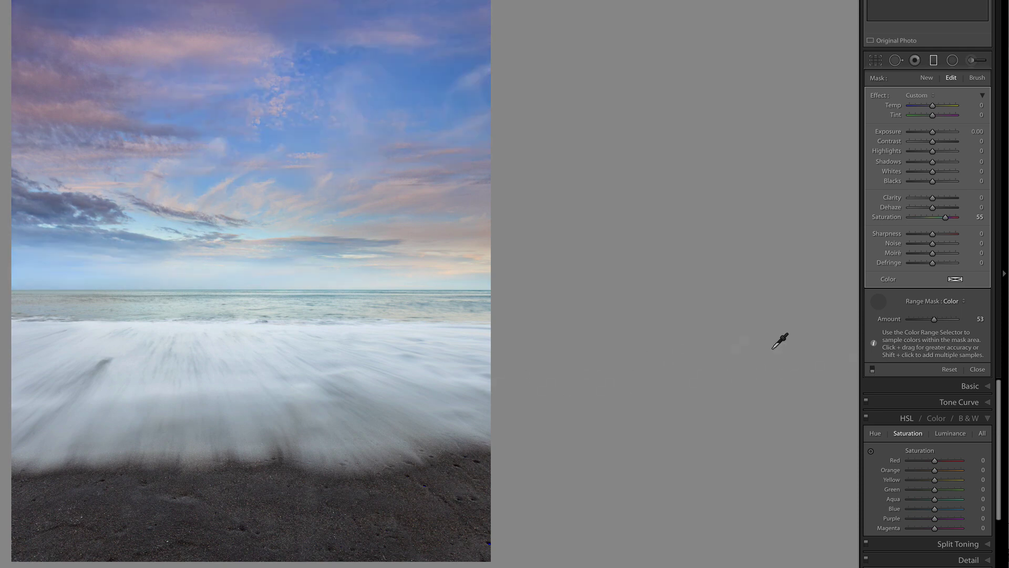
left_click(873, 370)
left_click(873, 370)
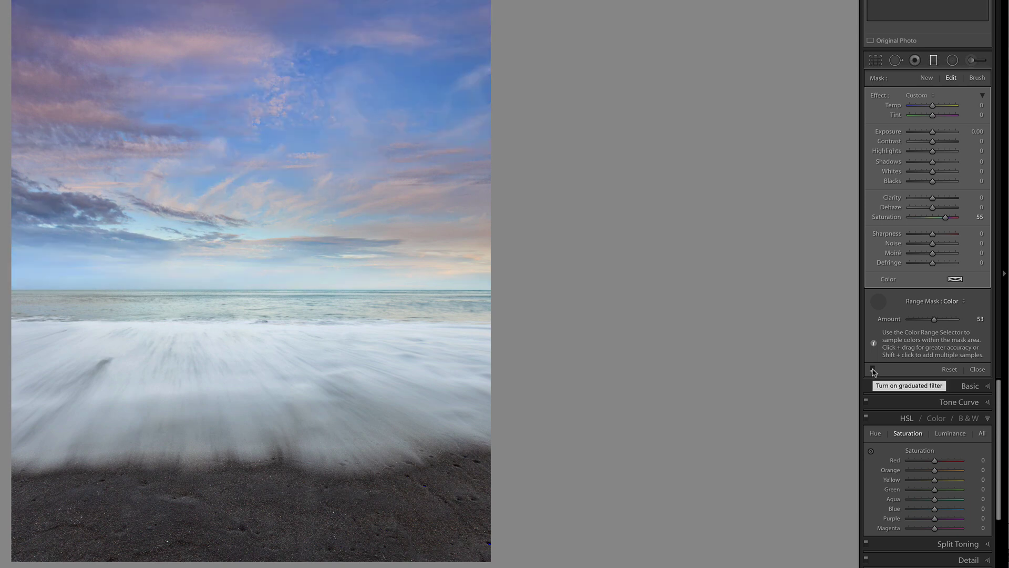
left_click(873, 370)
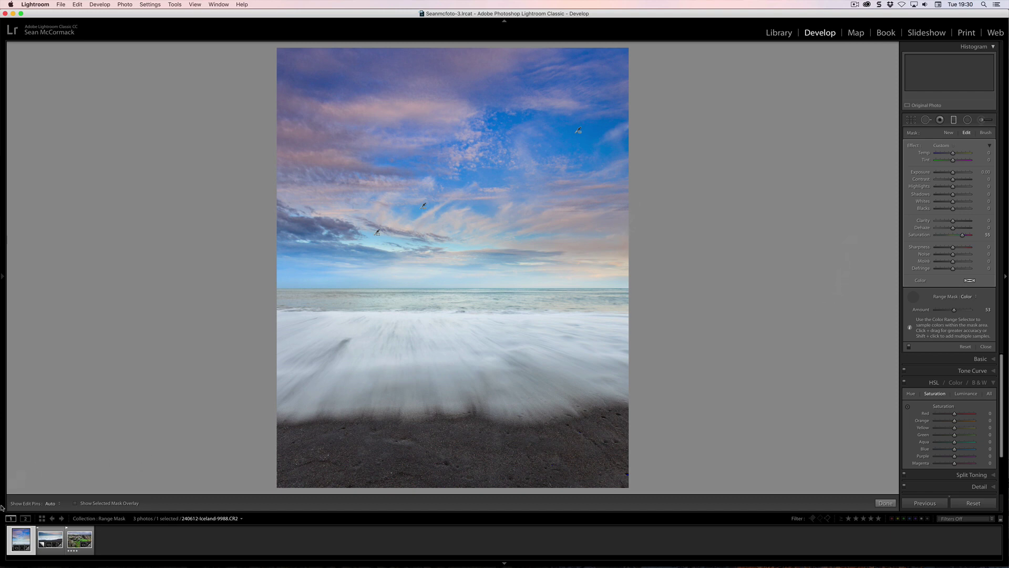
Open the rocky beach photo and brush a mask across the white foam and its lower edge
left_click(50, 539)
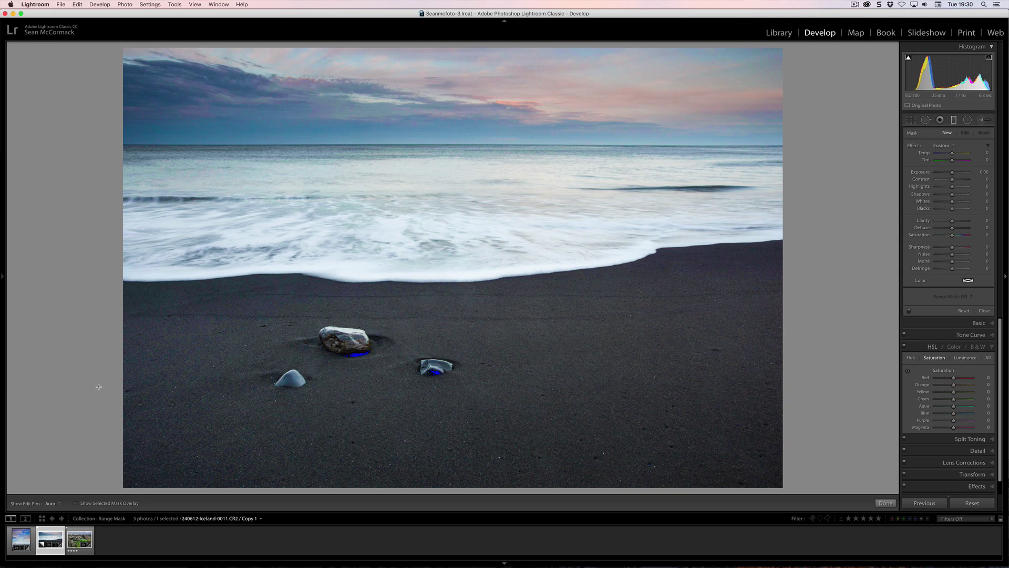
left_click(981, 120)
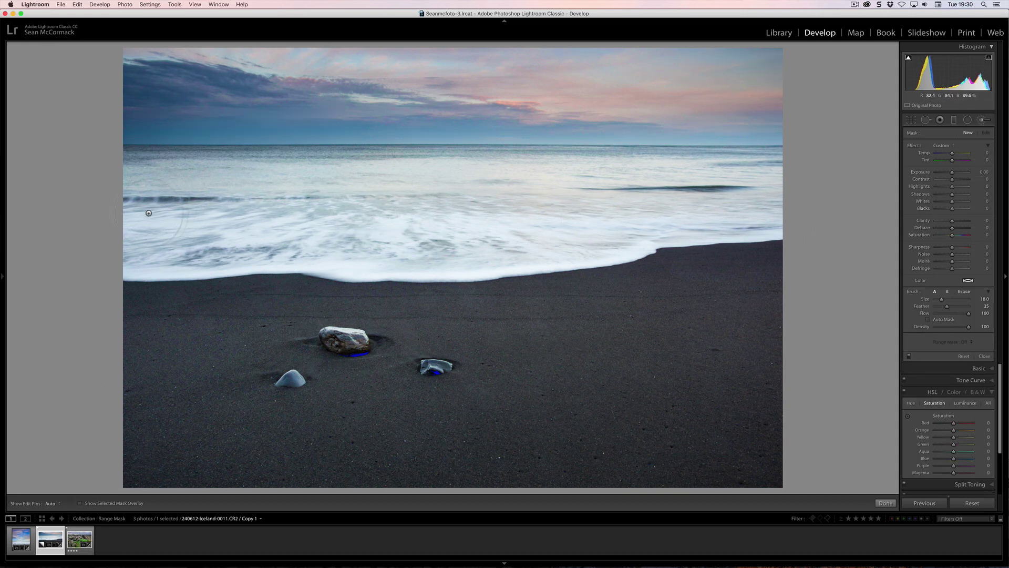
key("h")
key("h")
key("o")
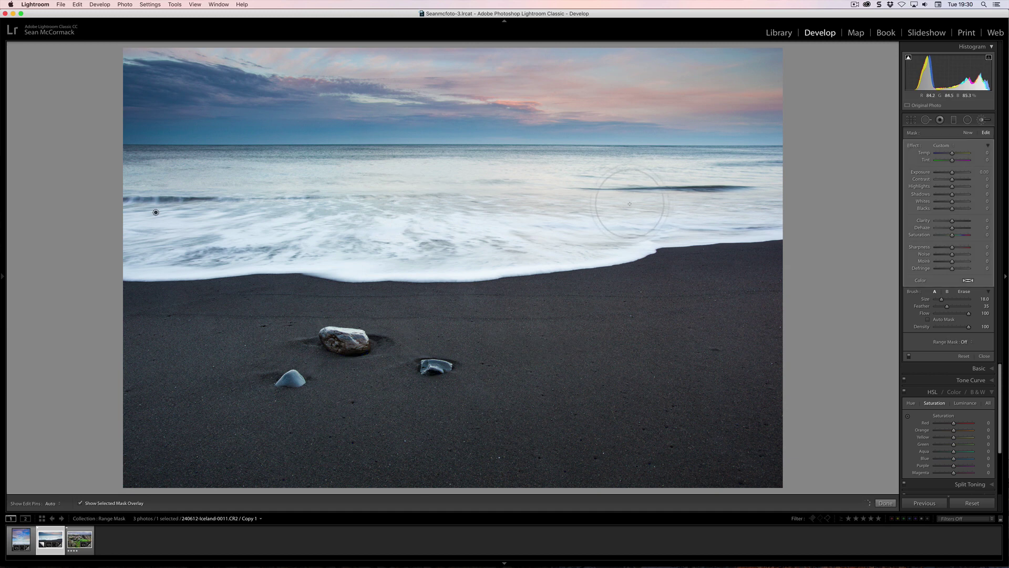
key("h")
mouse_move(599, 256)
left_mouse_down()
mouse_move(279, 273)
mouse_move(136, 265)
mouse_move(194, 236)
left_mouse_up()
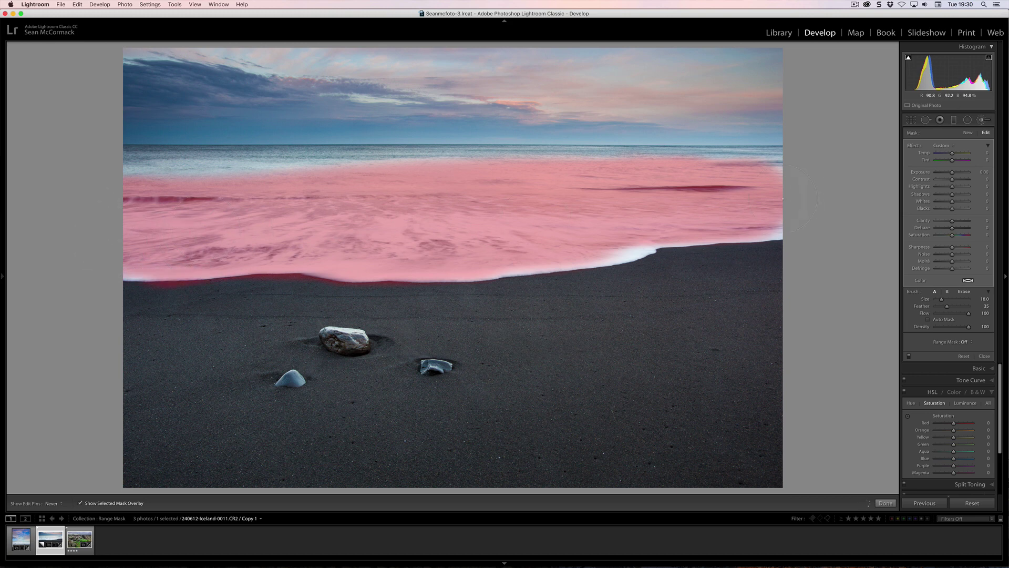
mouse_move(781, 246)
left_mouse_down()
mouse_move(526, 266)
mouse_move(153, 226)
left_mouse_up()
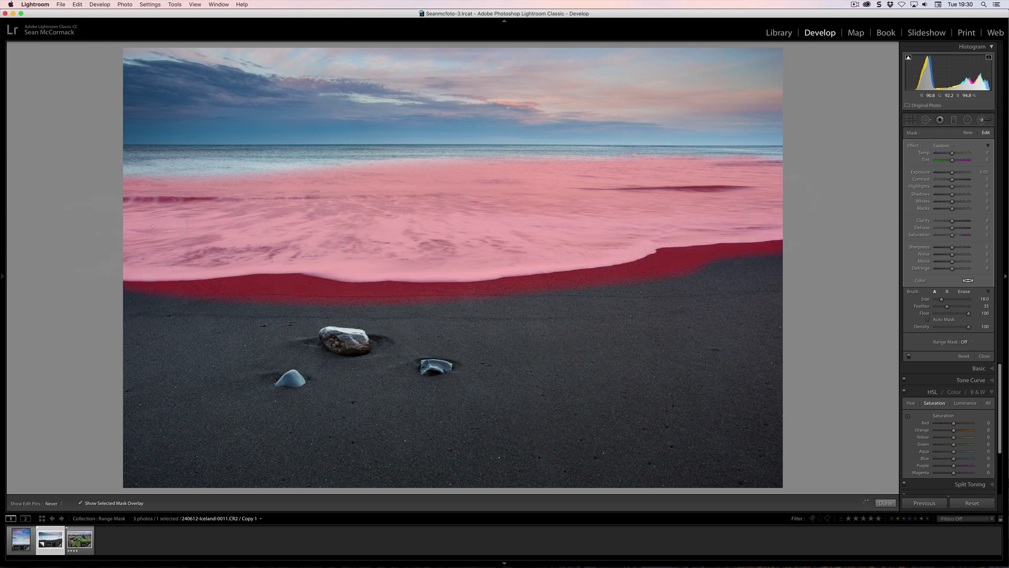
key("h")
Restrict the surf mask with a Luminance range starting at 83/100
left_click(962, 342)
left_click(961, 346)
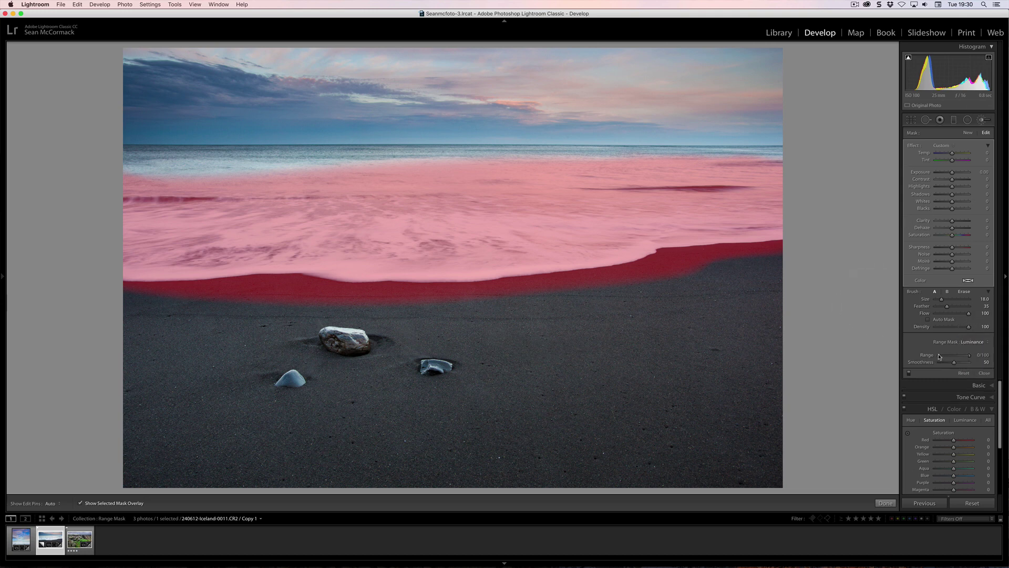
left_click_drag(940, 355, 954, 357)
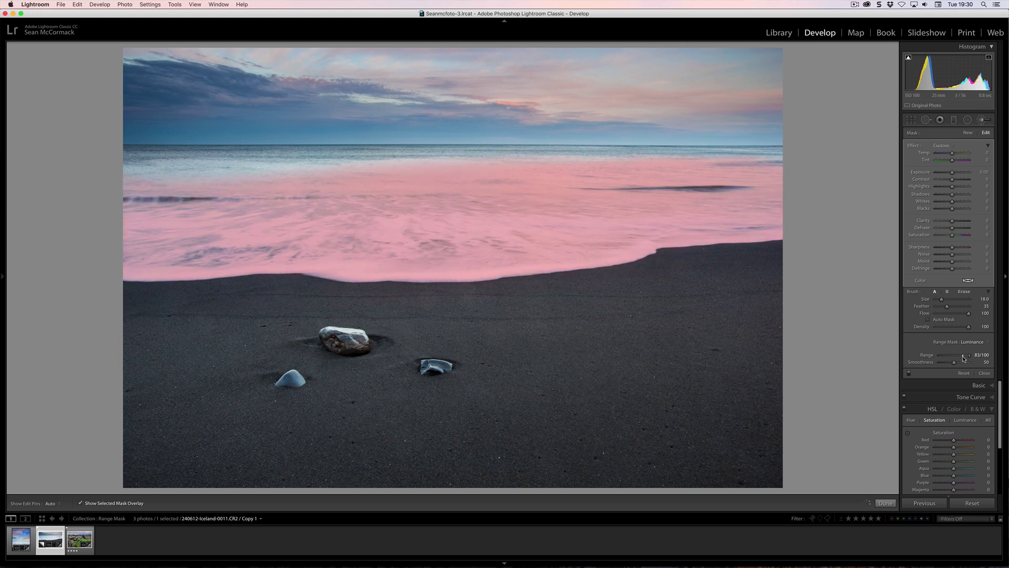
left_click_drag(965, 358, 963, 358)
Pull the masked surf's Highlights to −100 and compare the adjustment off and on
left_click_drag(952, 186, 903, 205)
key("o")
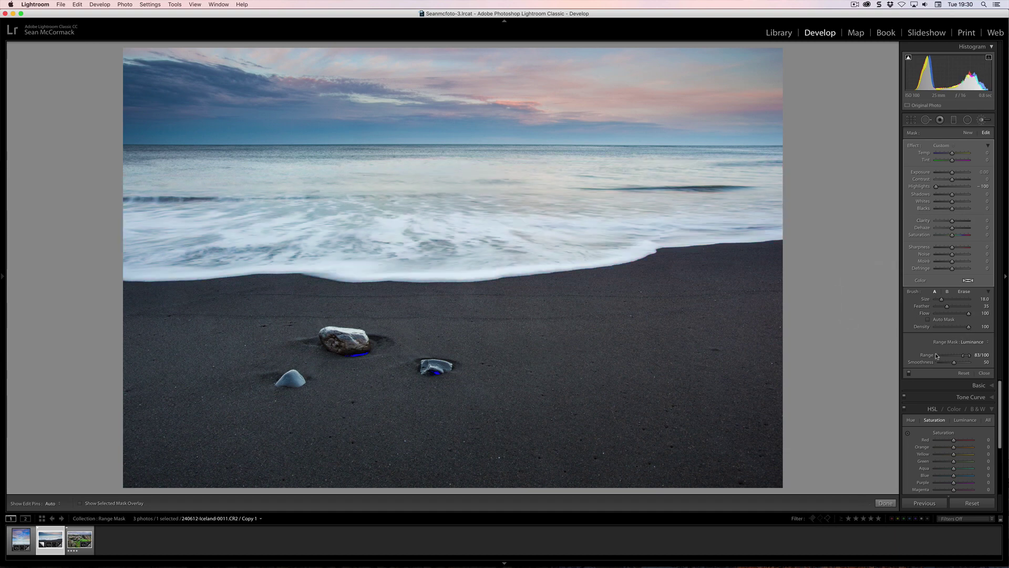
left_click(909, 374)
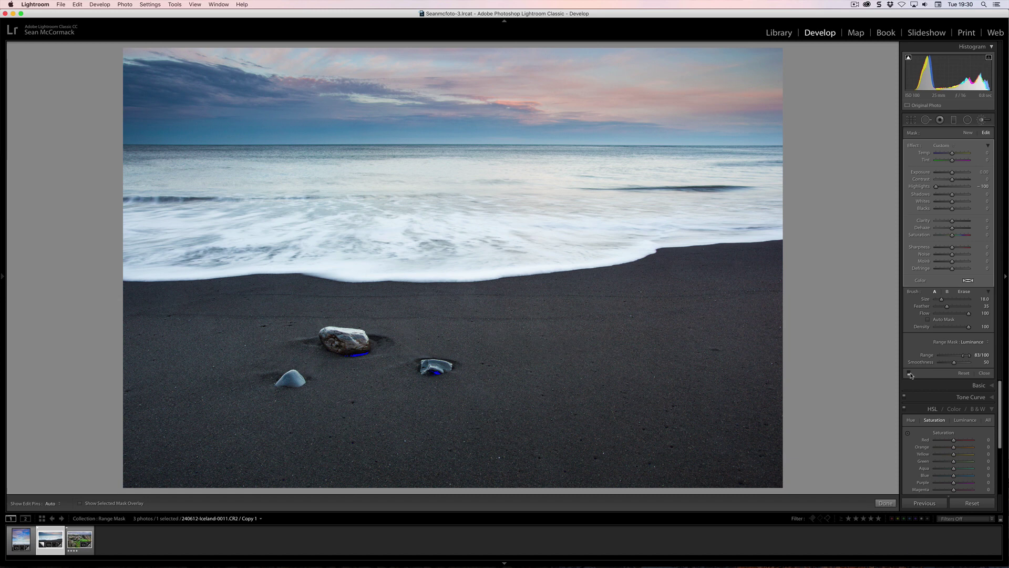
left_click(909, 375)
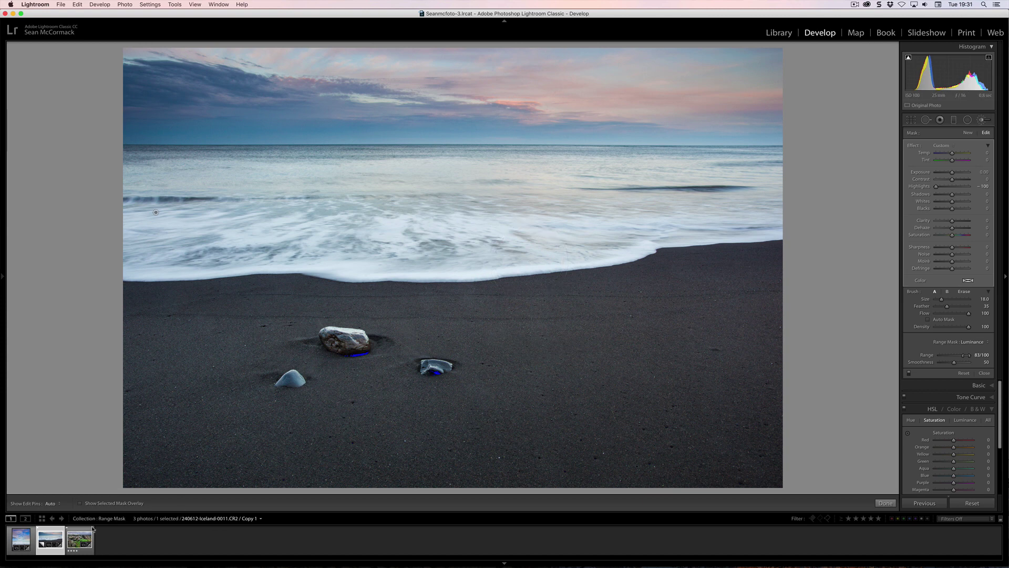
Open the moss lava-field photo and paint a new brush mask across the bright green shrub
left_click(77, 544)
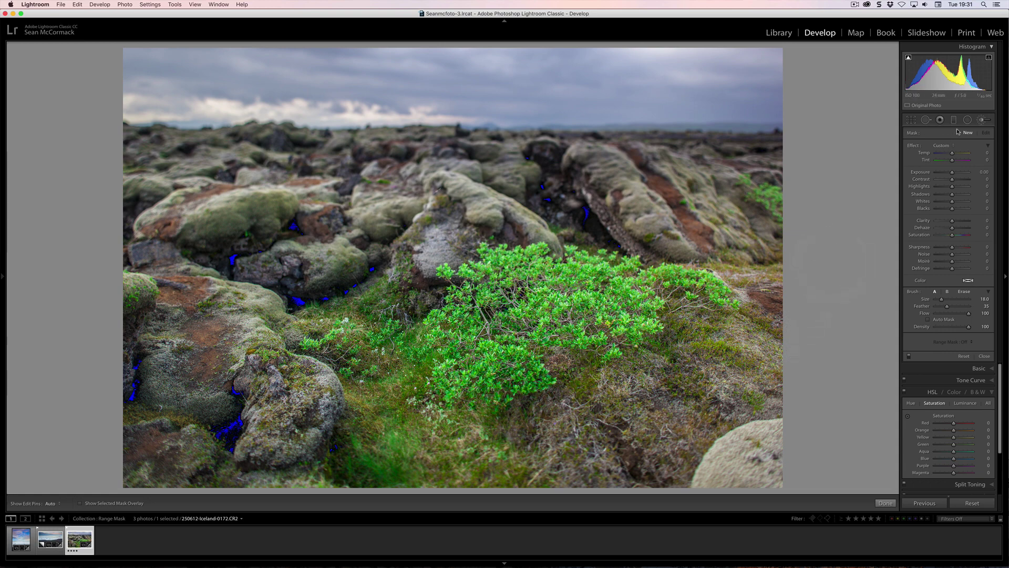
left_click(982, 120)
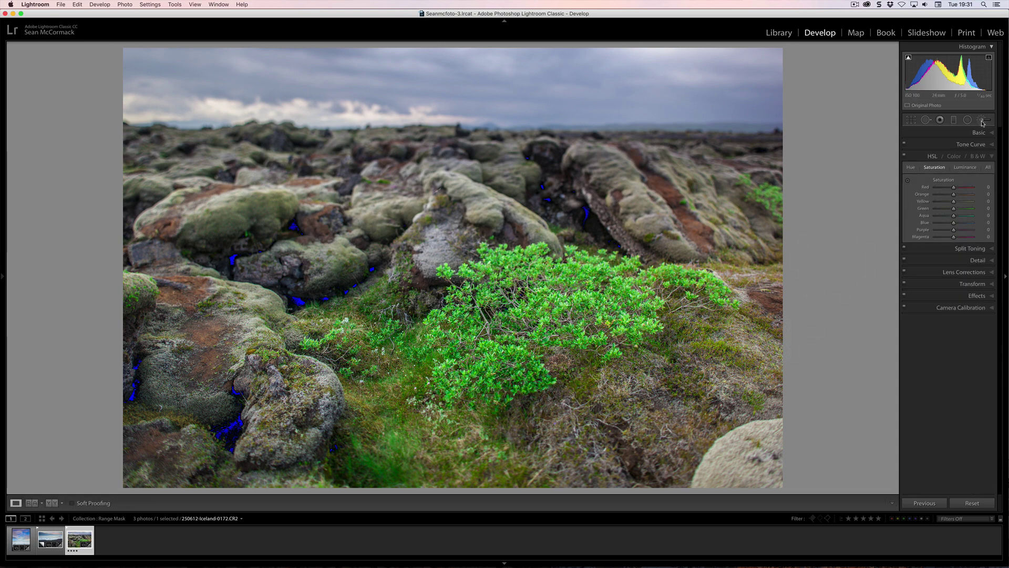
left_click(983, 121)
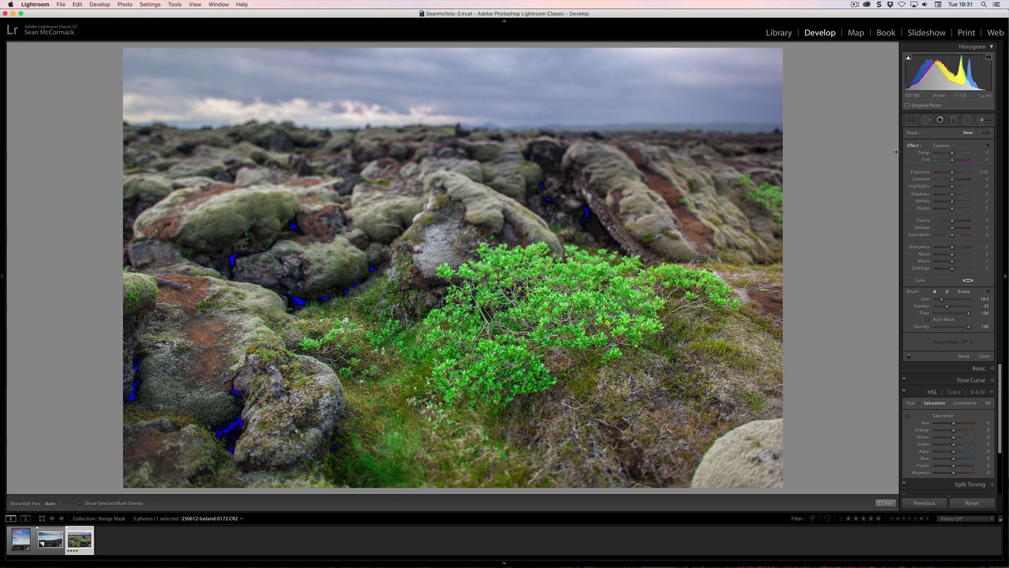
key("h")
left_click(505, 289)
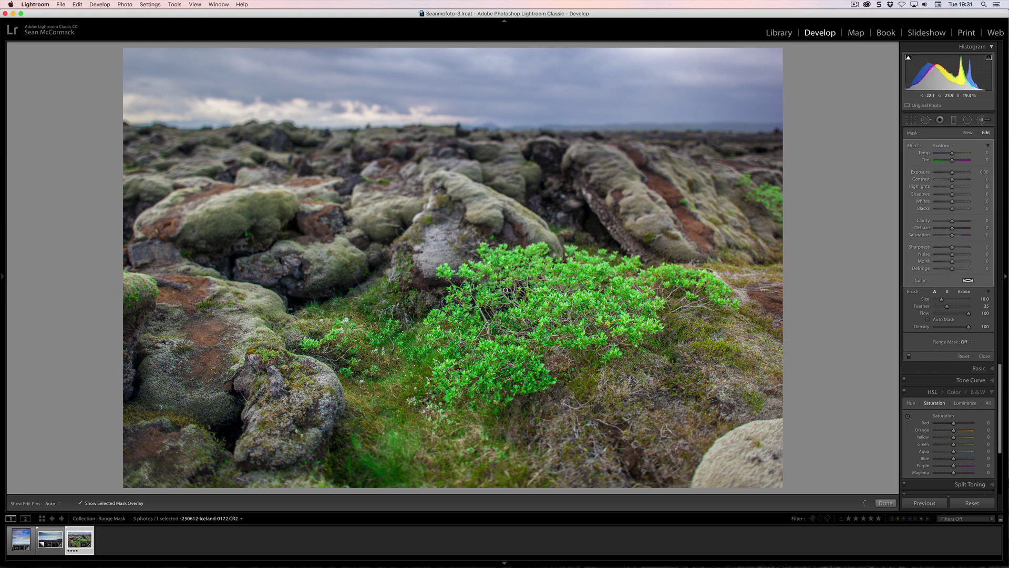
left_click_drag(494, 294, 465, 308)
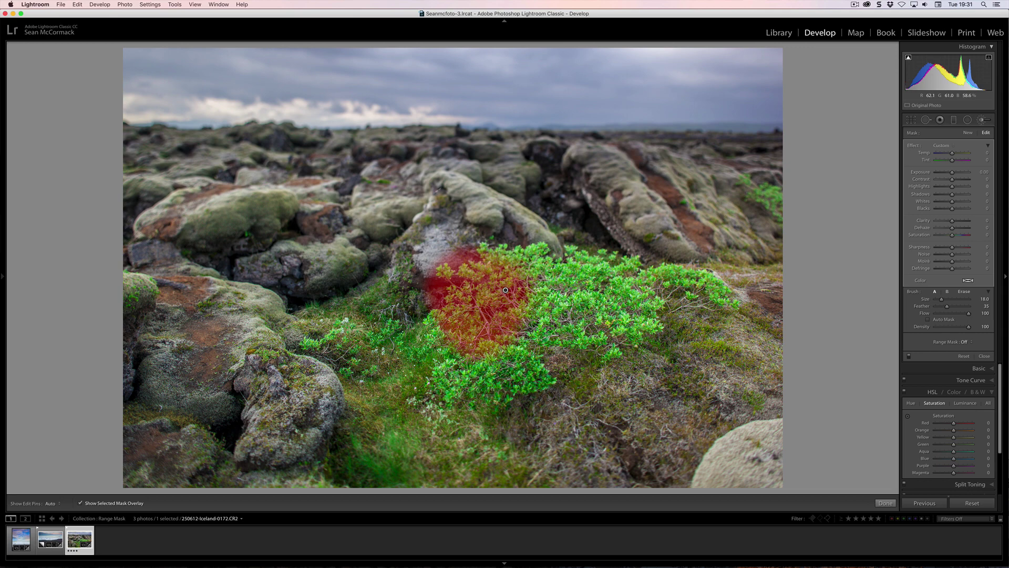
mouse_move(505, 289)
left_mouse_down()
mouse_move(439, 337)
mouse_move(491, 389)
mouse_move(528, 367)
mouse_move(549, 310)
mouse_move(504, 250)
mouse_move(588, 325)
mouse_move(659, 299)
mouse_move(604, 247)
mouse_move(683, 294)
mouse_move(725, 294)
mouse_move(681, 329)
left_mouse_up()
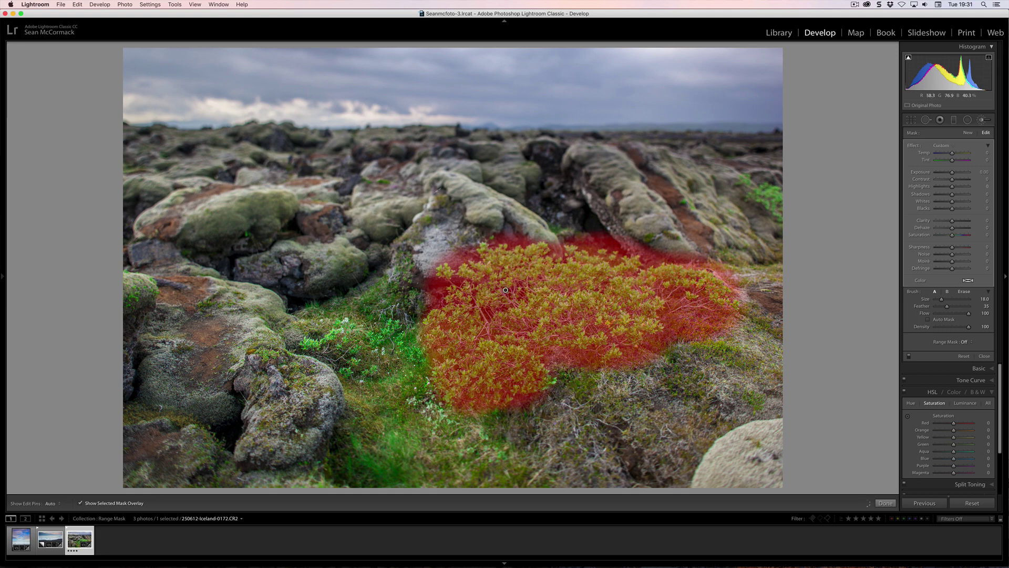
Switch the shrub mask's Range Mask to Color
left_click(969, 342)
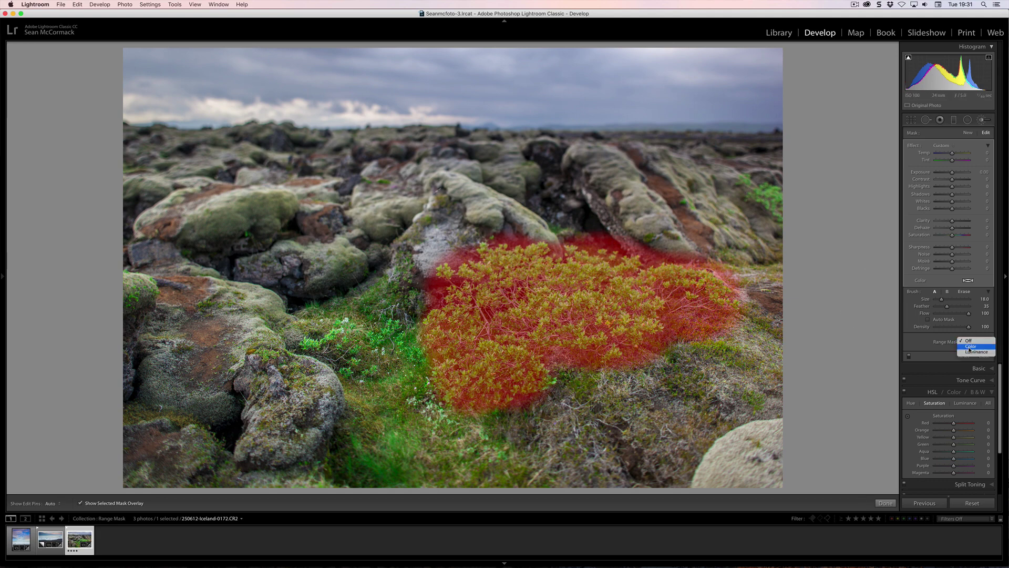
left_click(970, 347)
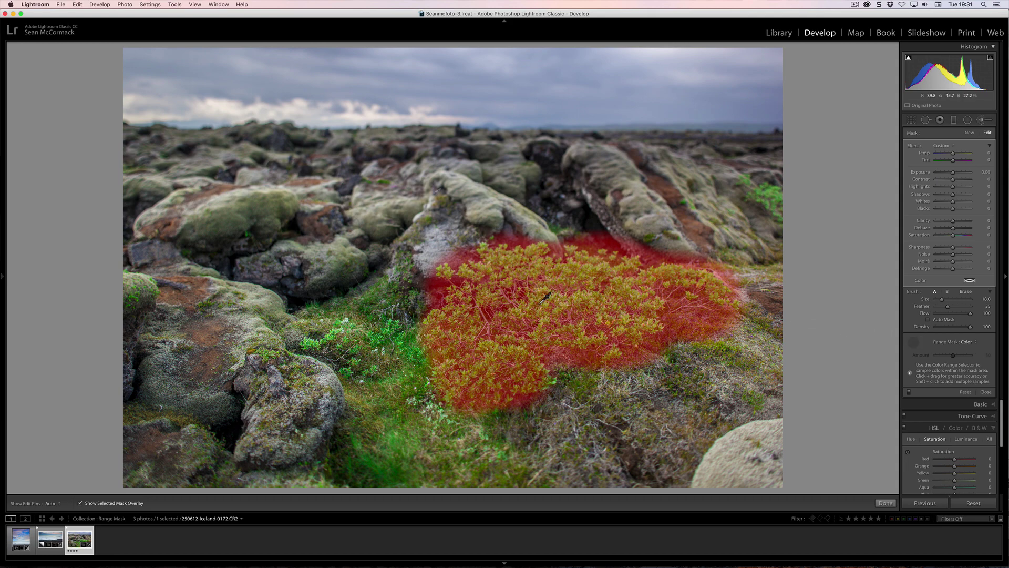
key("j")
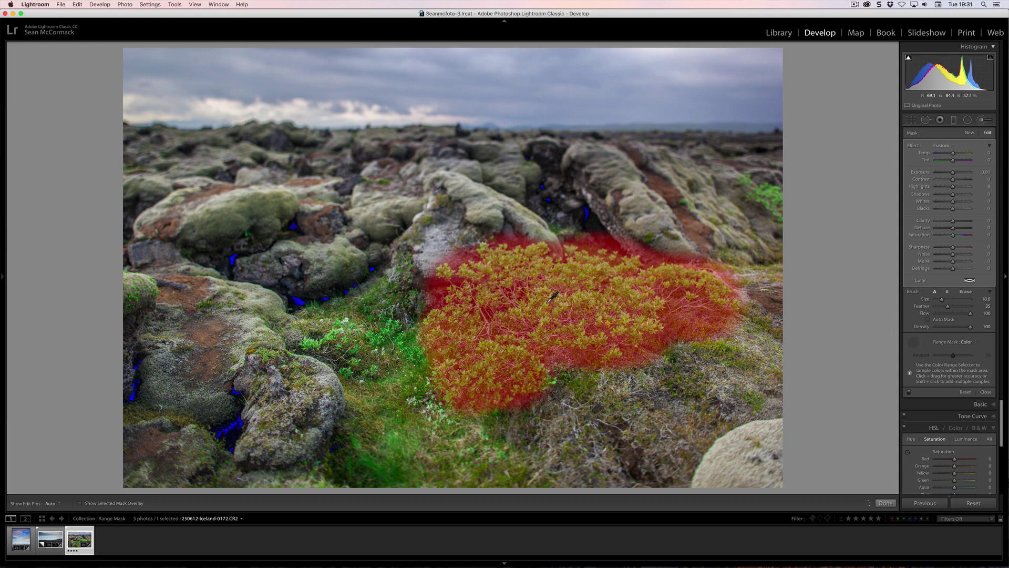
key("o")
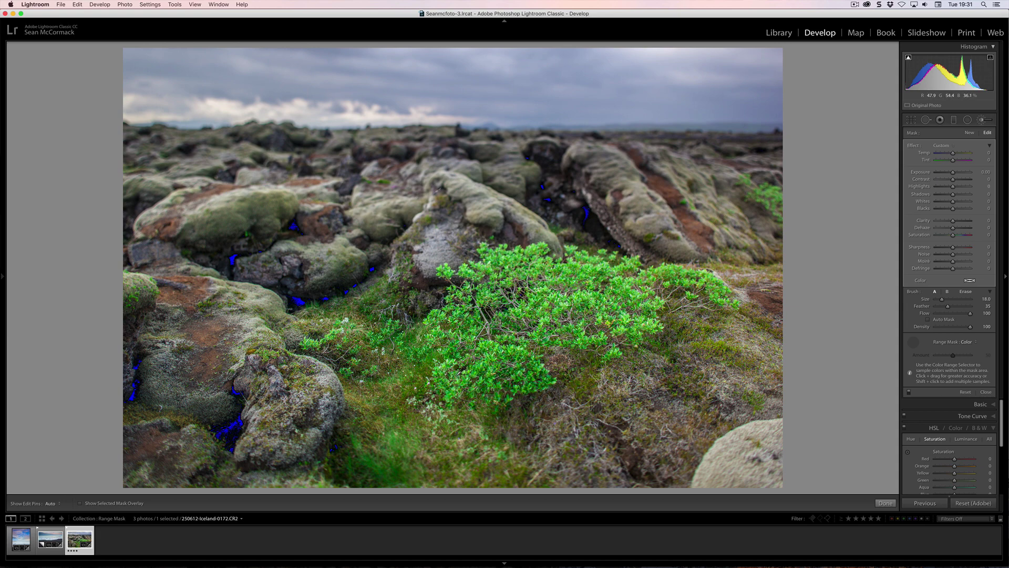
Sample the shrub's green at two spots for the colour range, then dock the eyedropper
left_click(554, 330)
key("o")
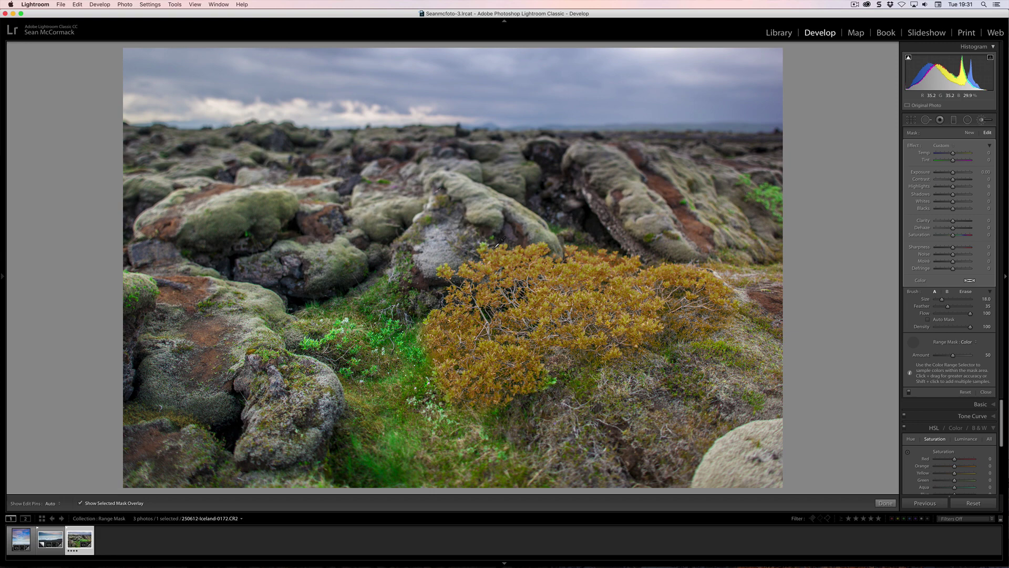
key("shift")
left_click(486, 241, "shift")
left_click(913, 342)
scroll(490, 245, "down", 3)
scroll(488, 244, "down", 5)
left_click(505, 290)
Cool the shrub to teal with Temp −96 and lower the colour range Amount to 46
key("alt")
key("h")
key("h")
key("h")
key("o")
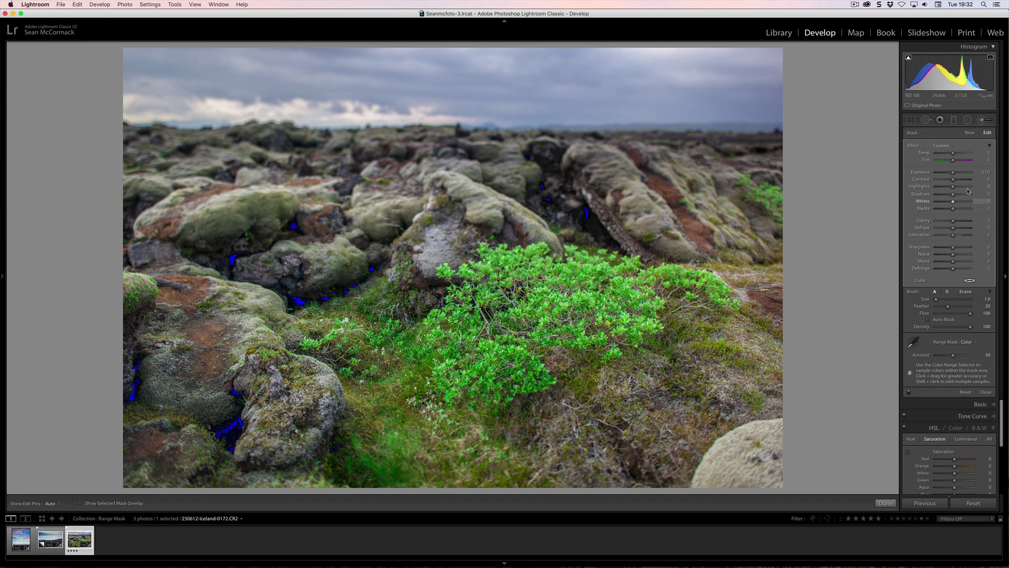
mouse_move(952, 153)
left_mouse_down()
mouse_move(941, 157)
mouse_move(965, 160)
left_mouse_up()
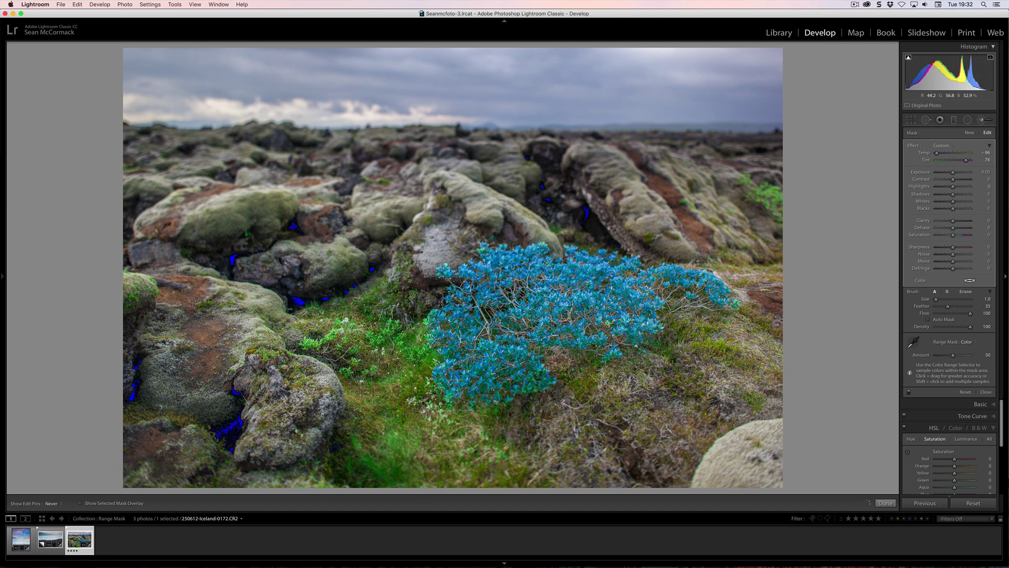
mouse_move(953, 355)
left_mouse_down()
mouse_move(969, 359)
mouse_move(954, 361)
left_mouse_up()
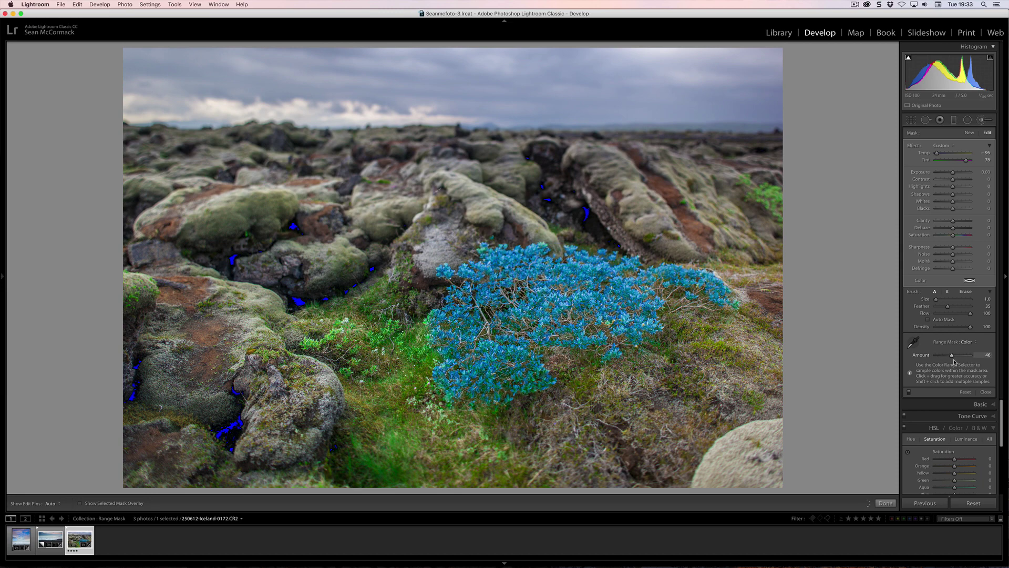